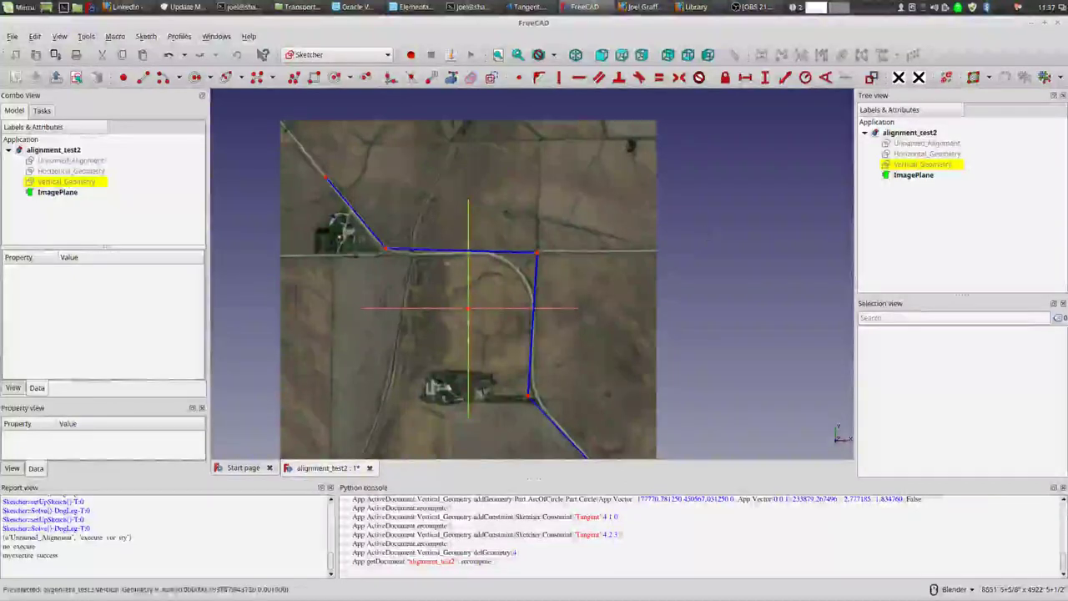
Nudge the upper-left corner vertex of the polyline until its lines follow the road bend
drag(385, 250, 390, 253)
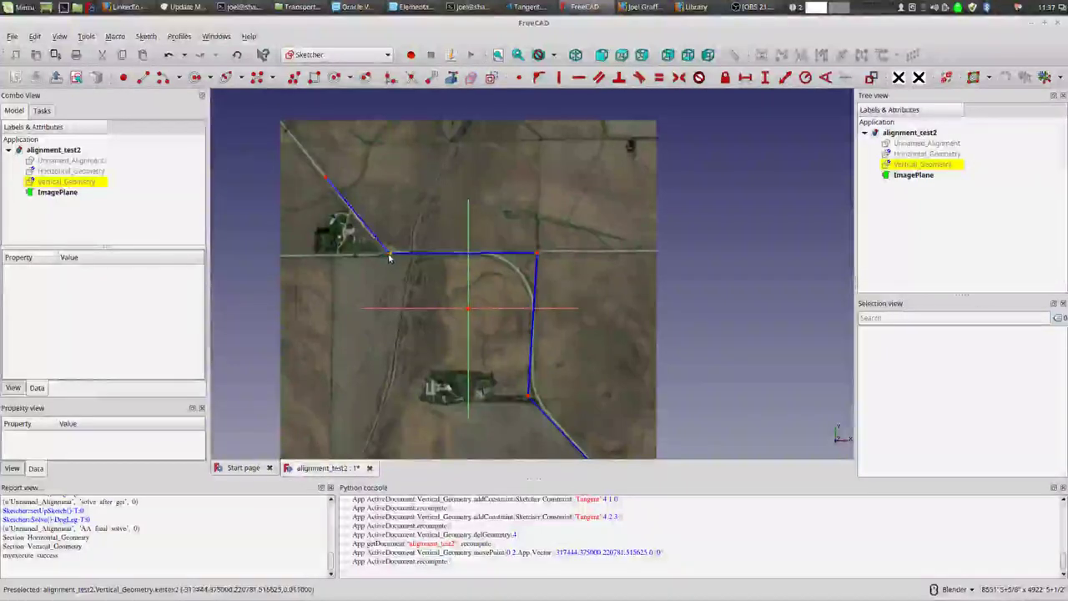
mouse_move(388, 256)
mouse_down()
mouse_move(354, 289)
mouse_move(389, 253)
mouse_up()
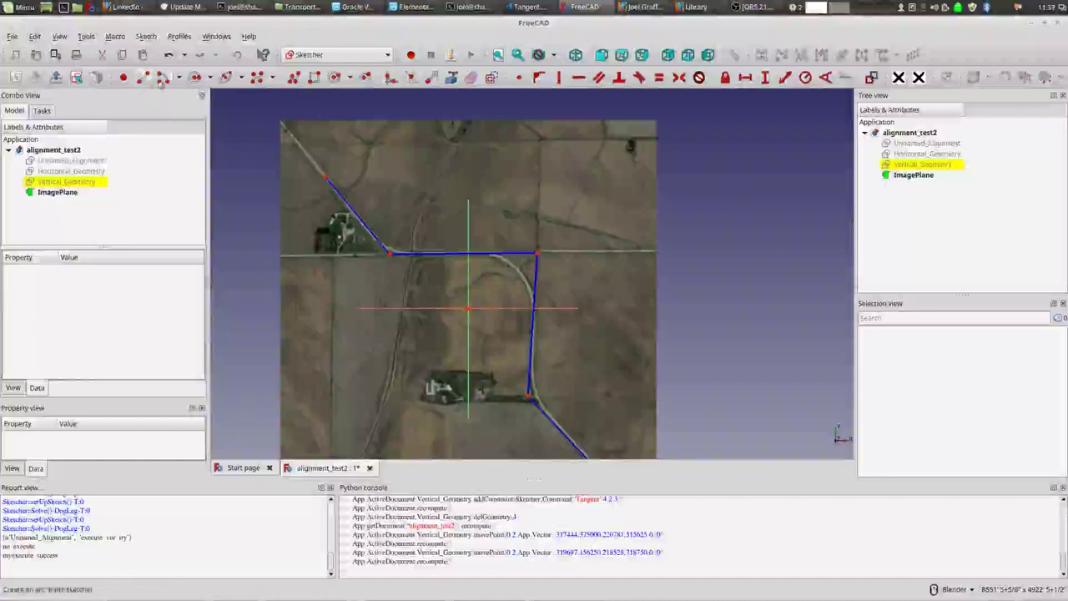
Draw a centre-point arc across the upper-left corner of the alignment
click(433, 192)
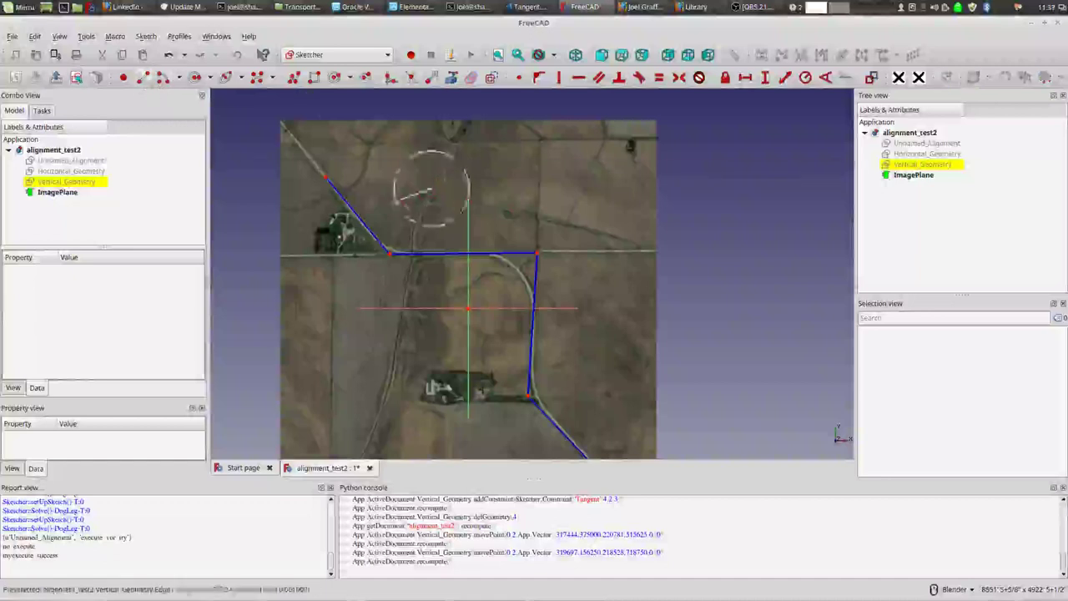
click(367, 214)
click(406, 247)
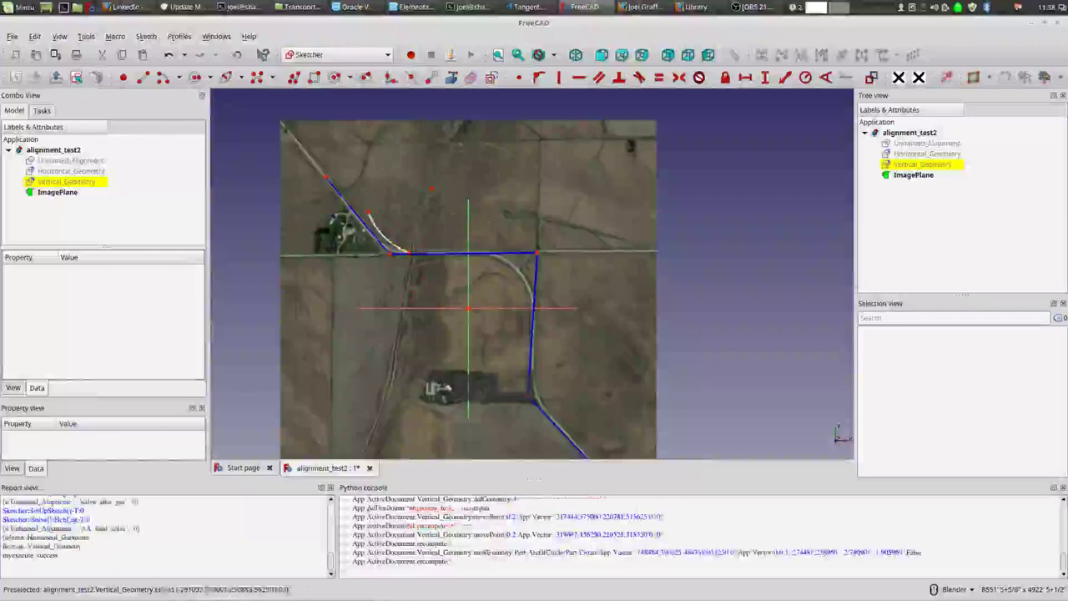
Constrain the arc's ends tangent to the diagonal and horizontal back tangents
click(368, 213)
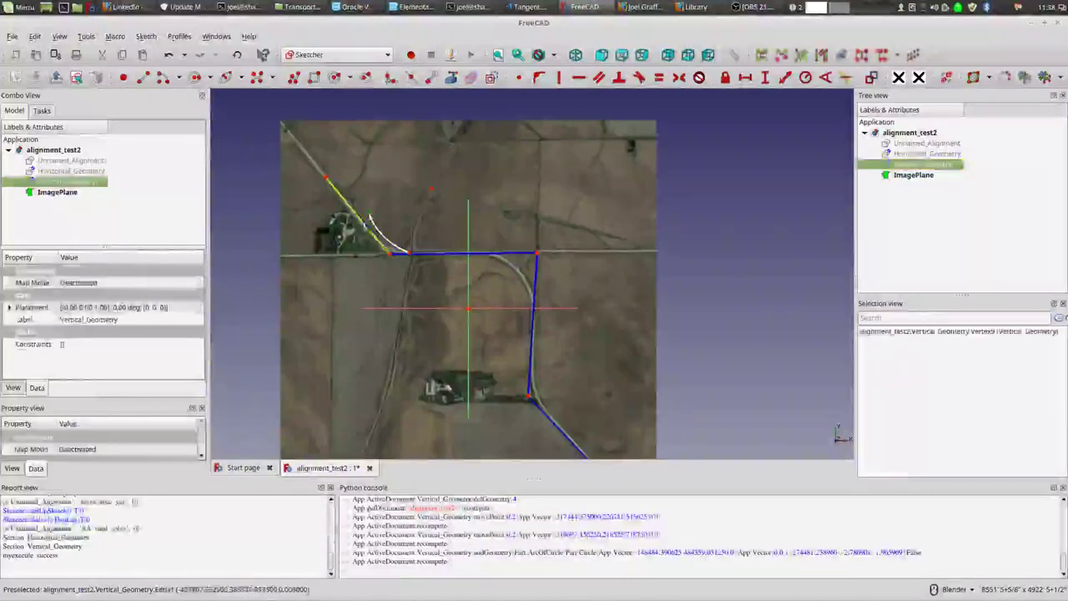
click(361, 220)
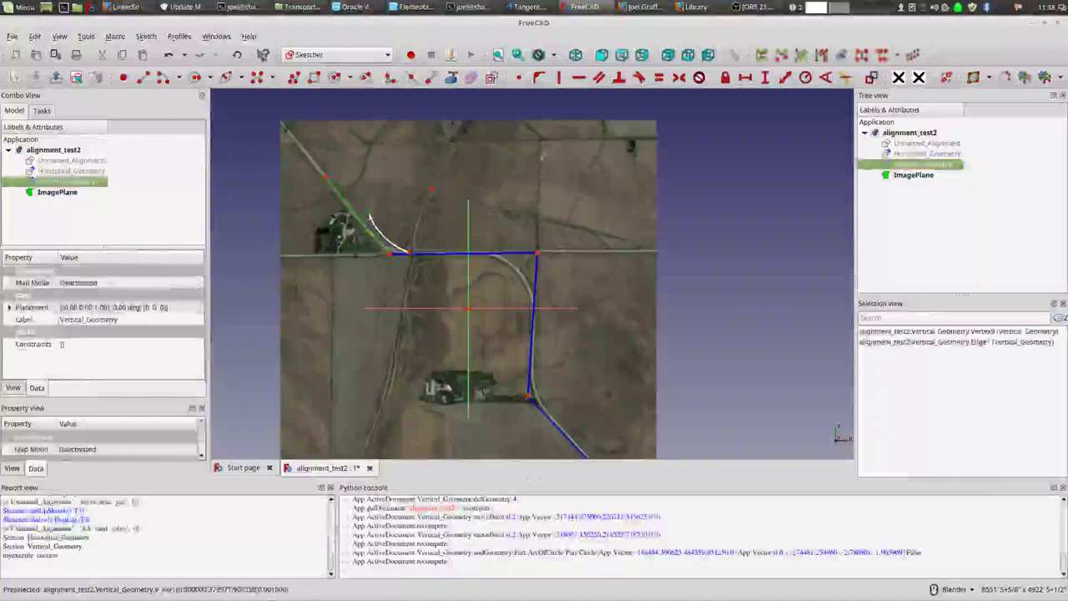
click(639, 77)
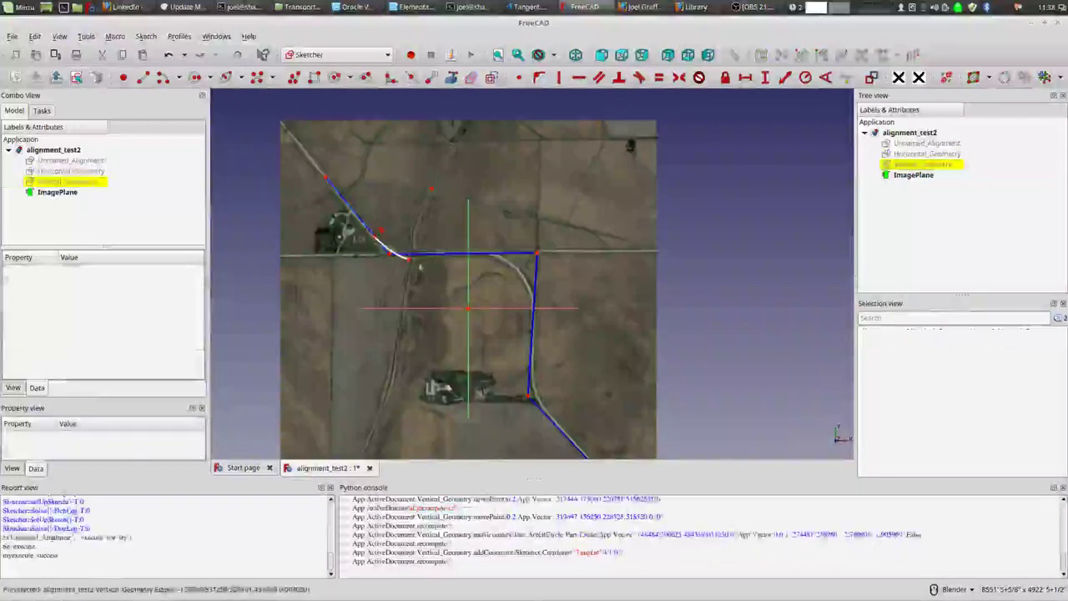
click(407, 259)
click(423, 257)
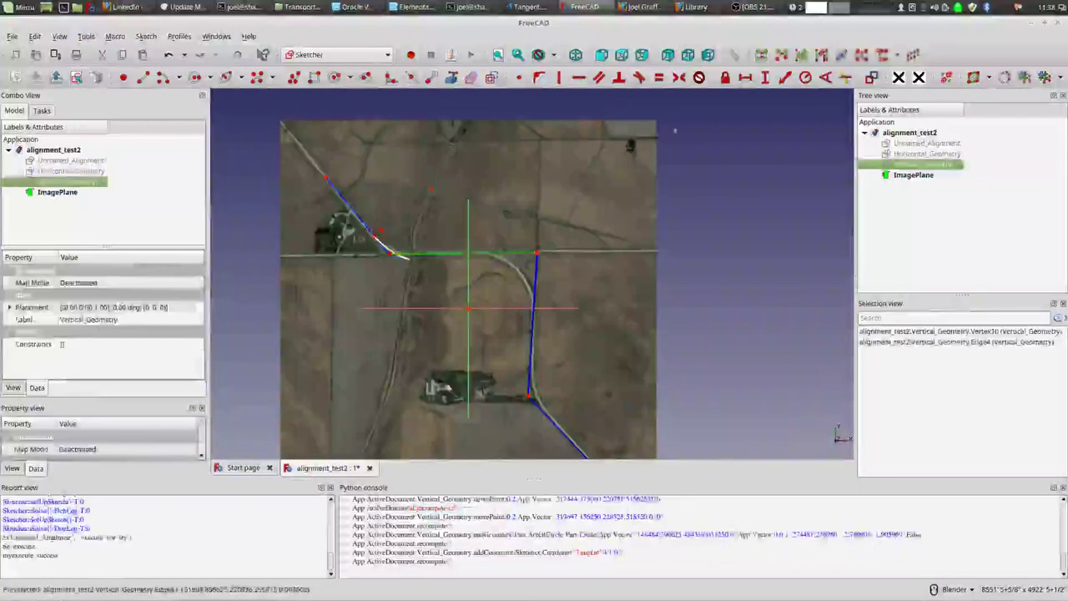
click(638, 76)
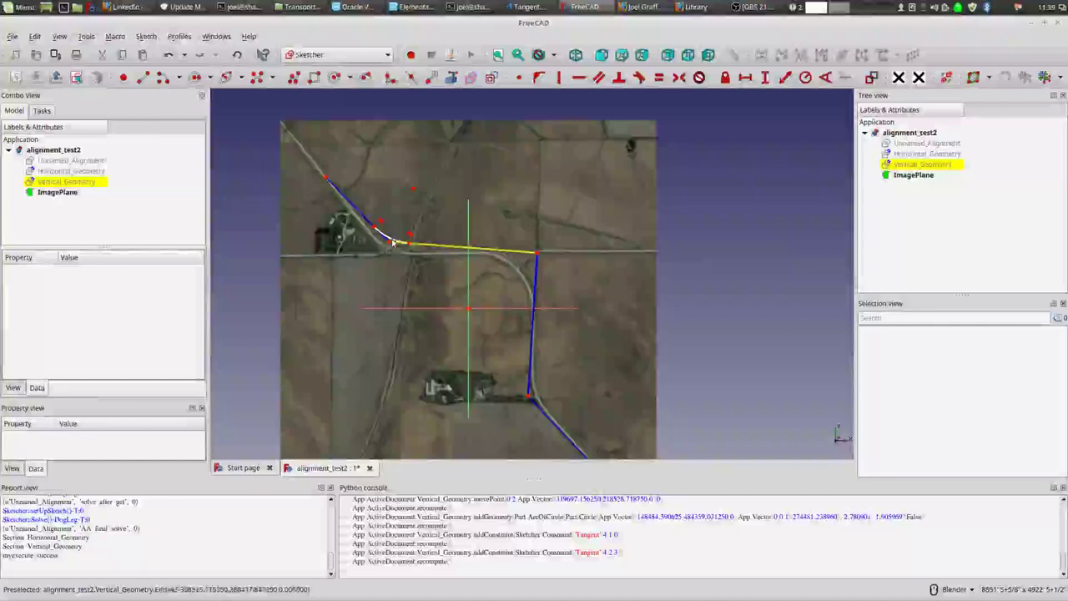
click(392, 242)
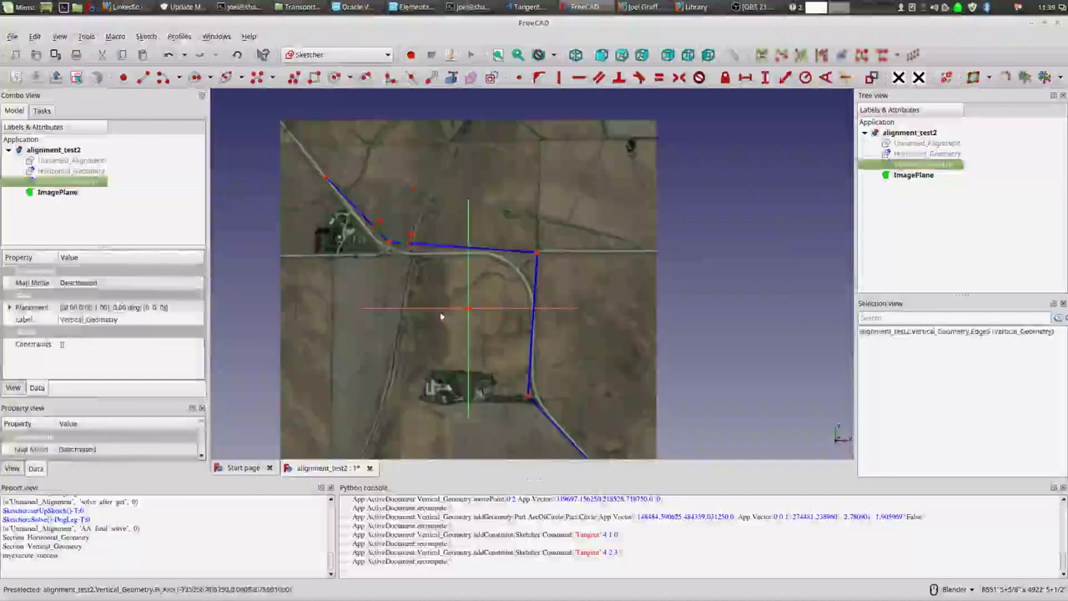
Delete the upper-left curve and drag its corner vertex down-left onto the road
key(Delete)
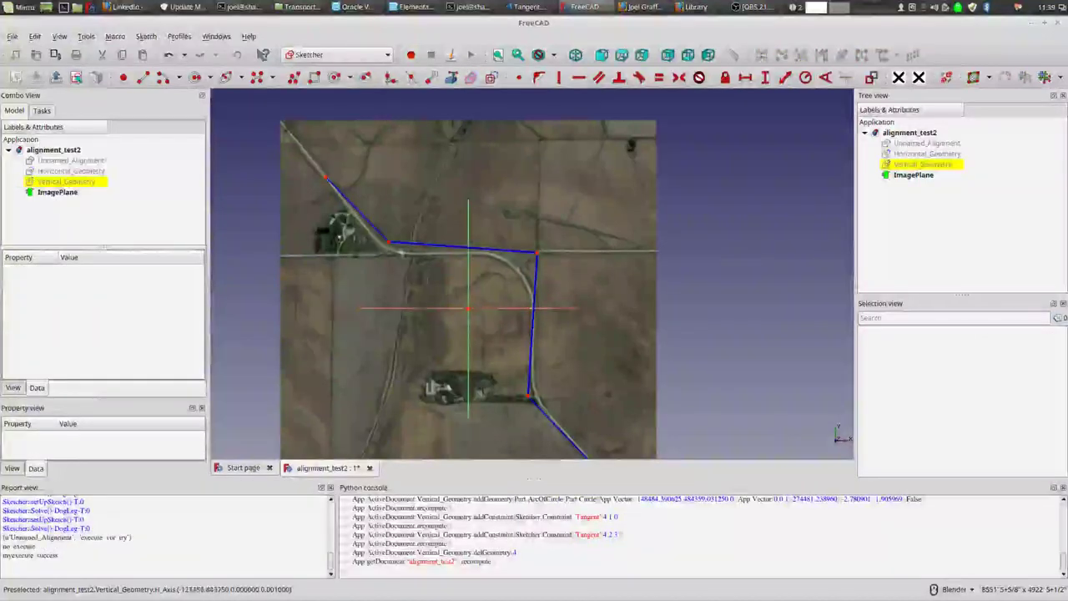
drag(388, 243, 382, 254)
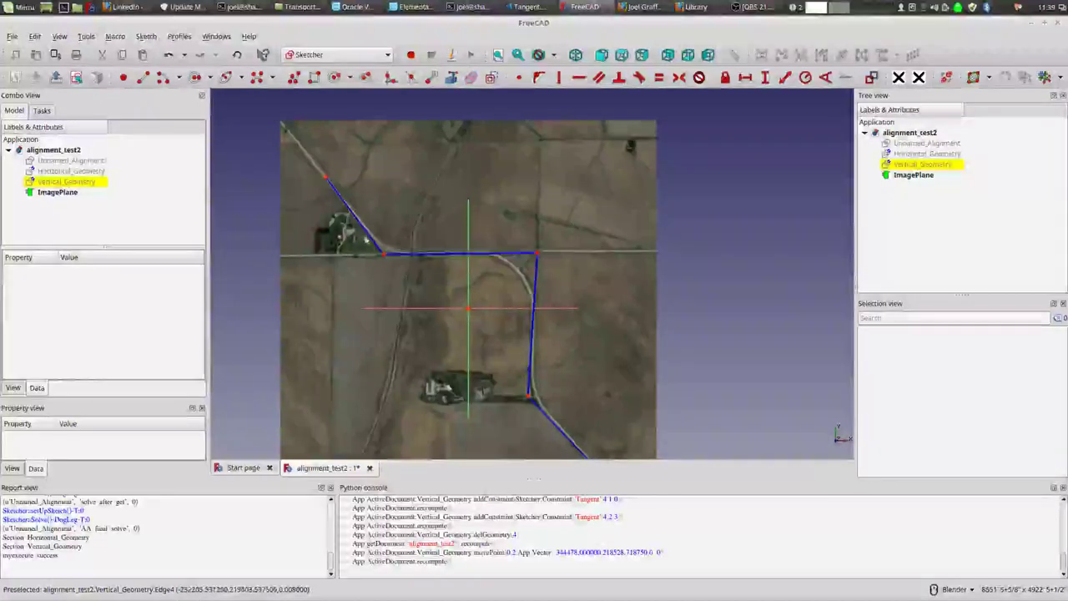
click(367, 240)
Fit a one-centre curve between the diagonal and horizontal back tangents at the upper-left corner
click(392, 254)
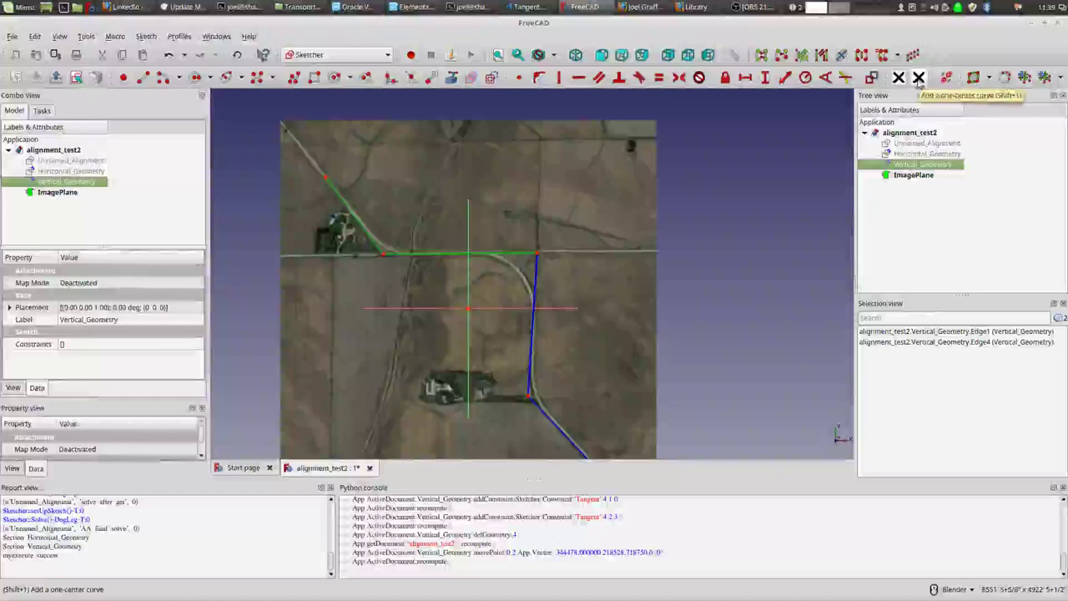
click(919, 77)
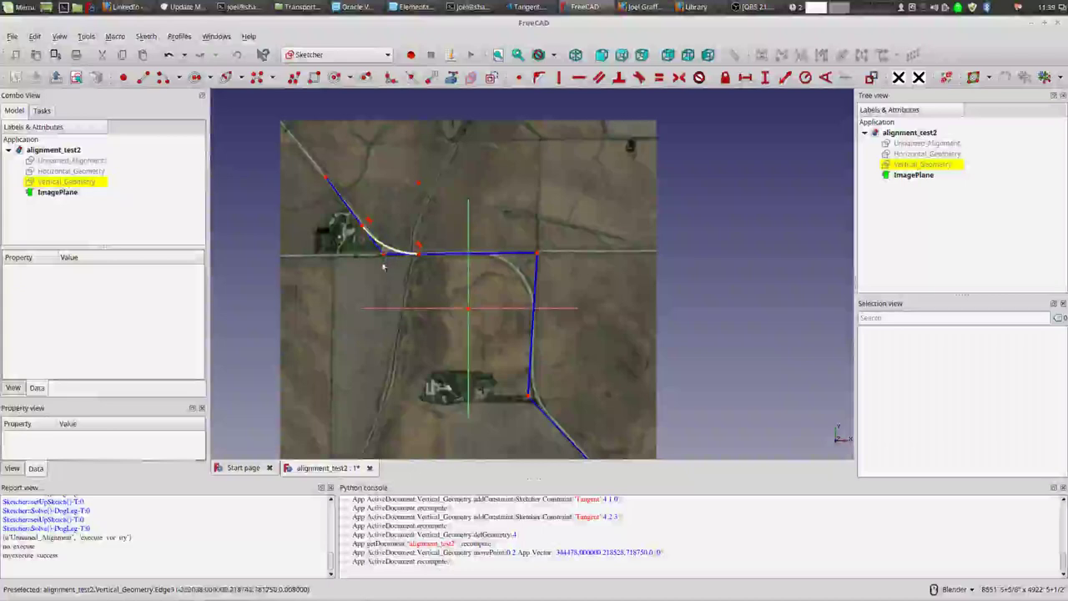
scroll(364, 250, up, 4)
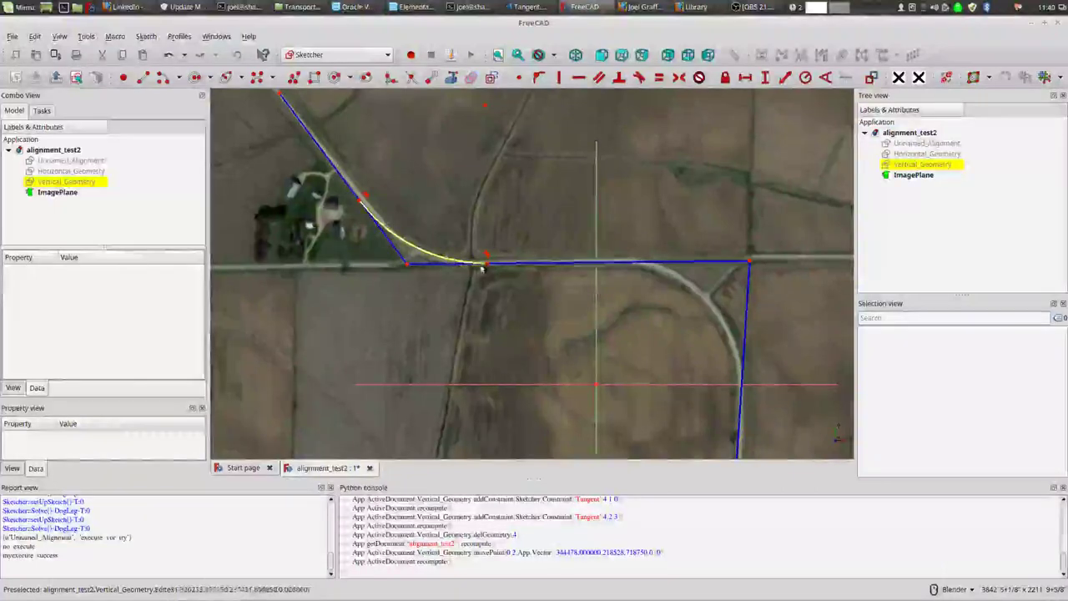
scroll(476, 286, down, 2)
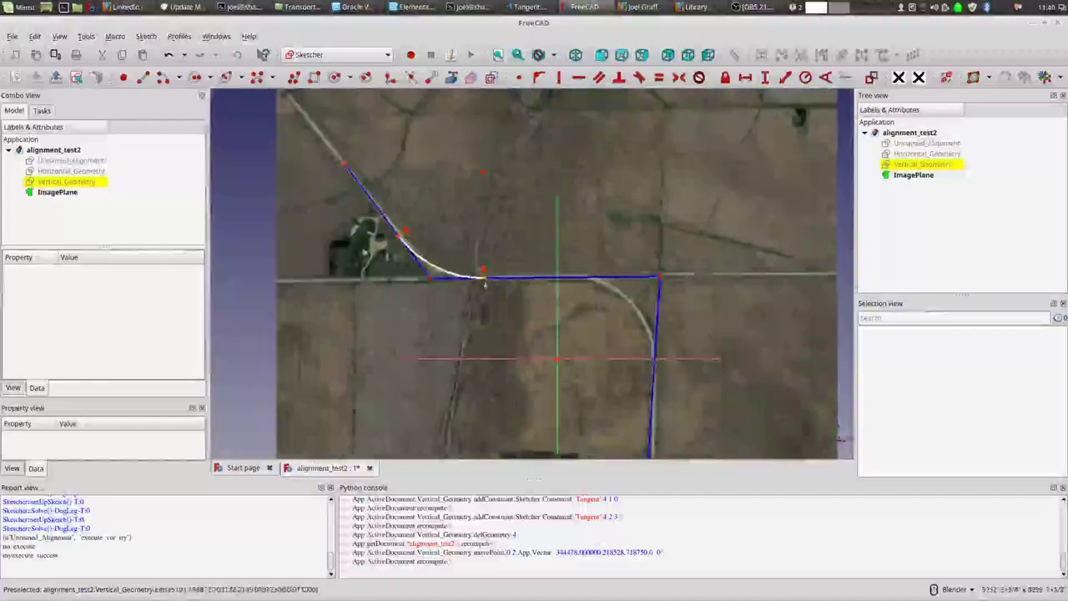
scroll(481, 278, up, 2)
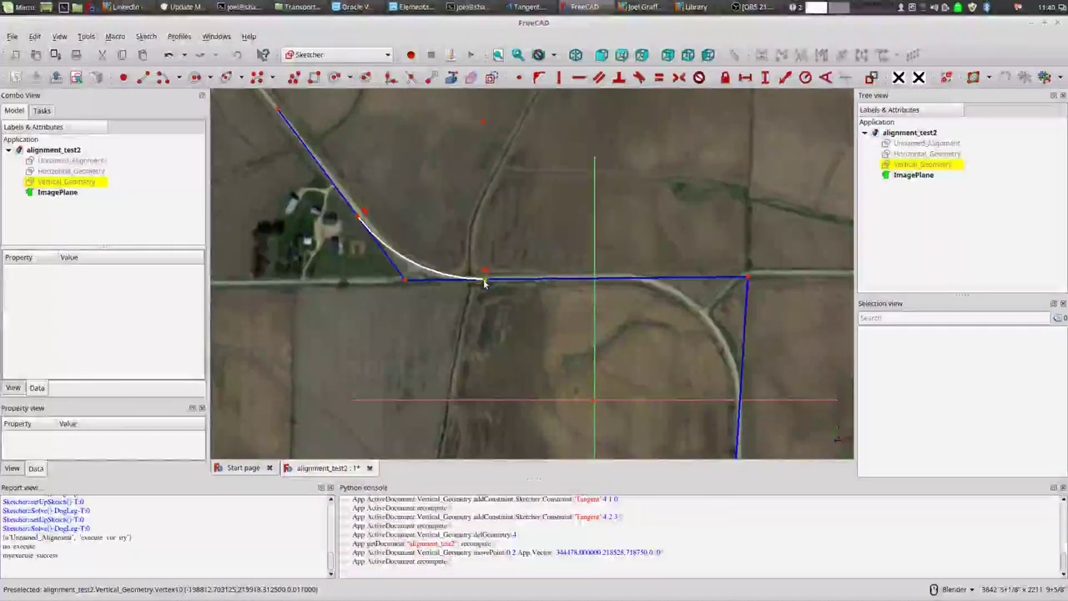
scroll(484, 282, down, 2)
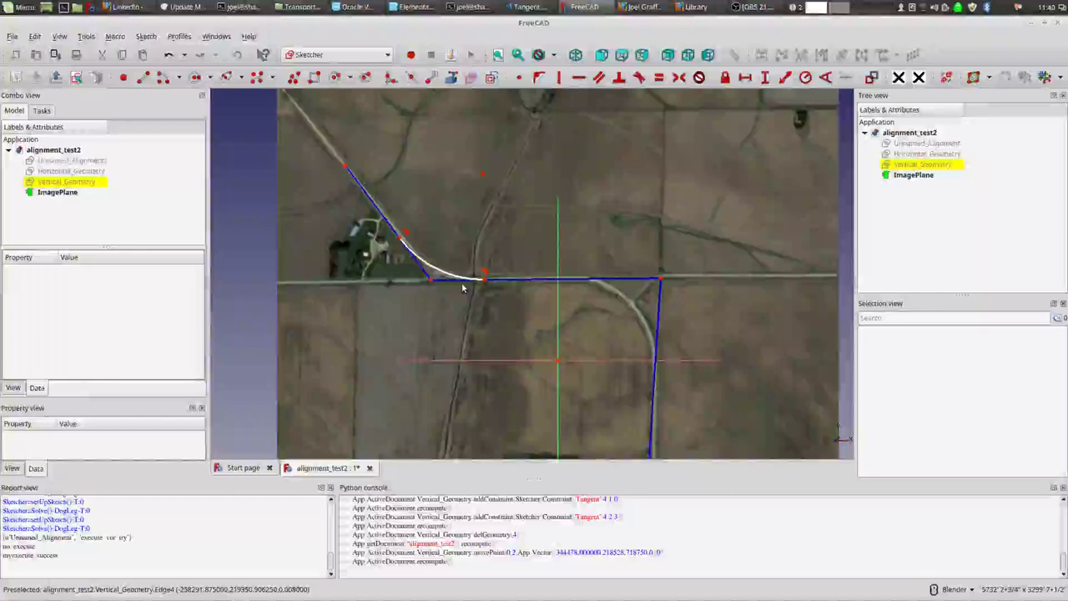
scroll(455, 311, down, 2)
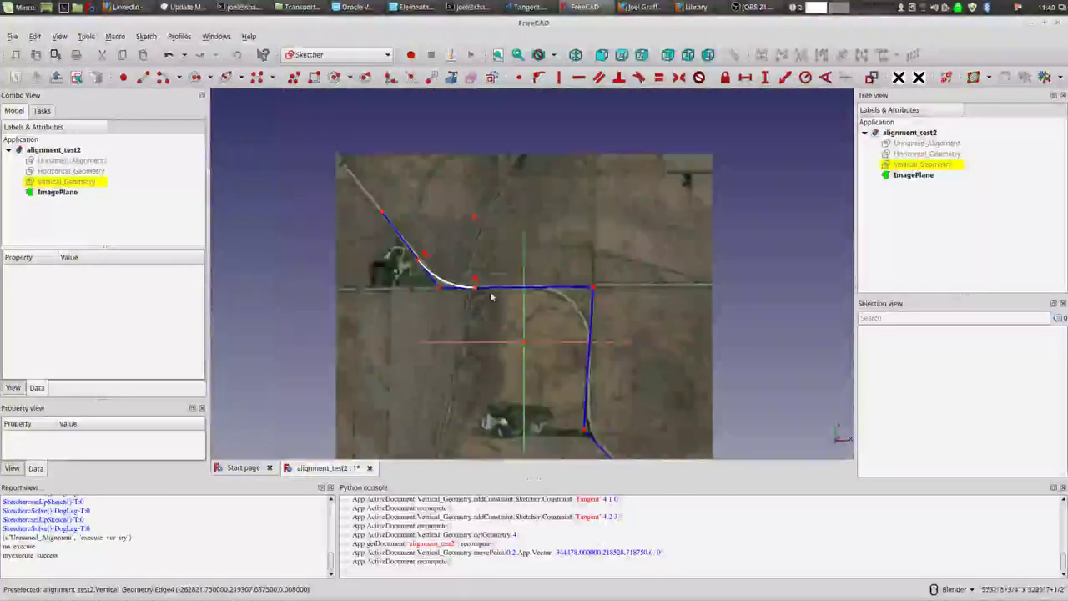
Fillet the top-right corner between the horizontal and right vertical back tangents
scroll(484, 296, up, 2)
click(555, 286)
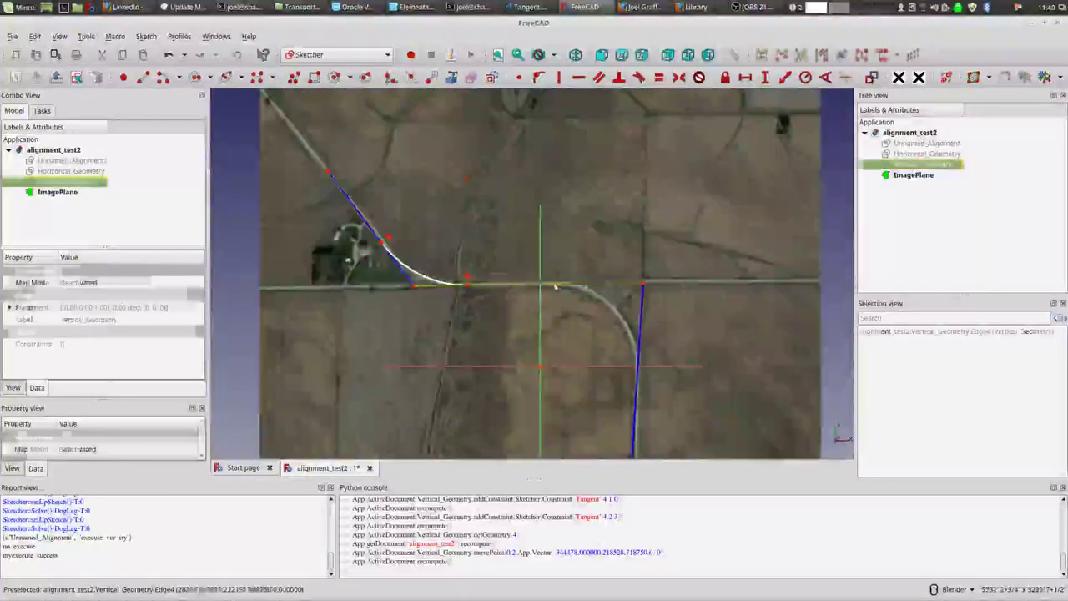
click(644, 307)
scroll(650, 309, down, 2)
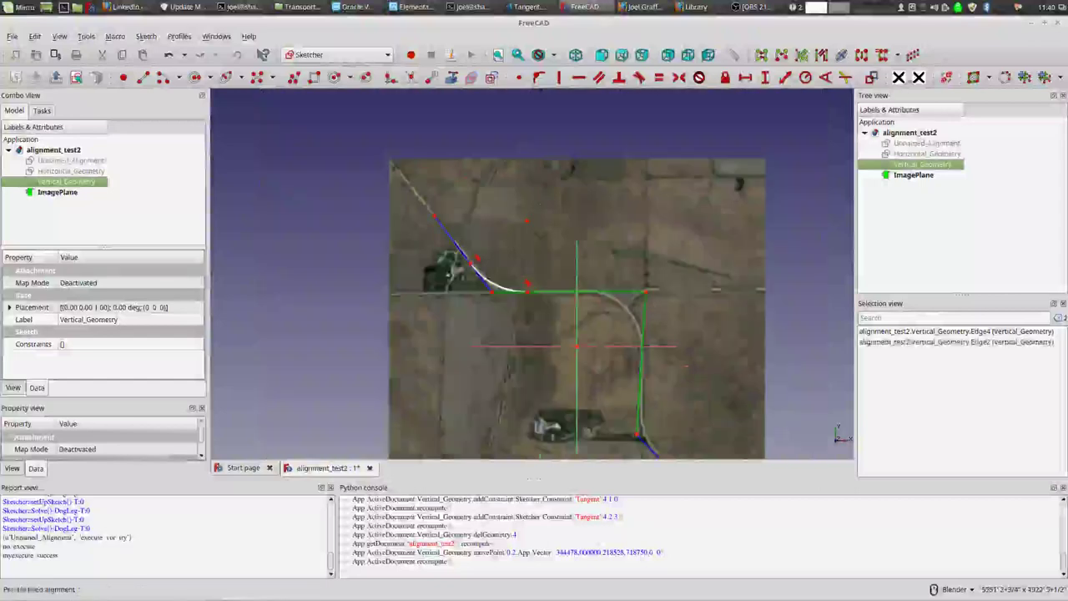
click(919, 77)
scroll(660, 210, up, 2)
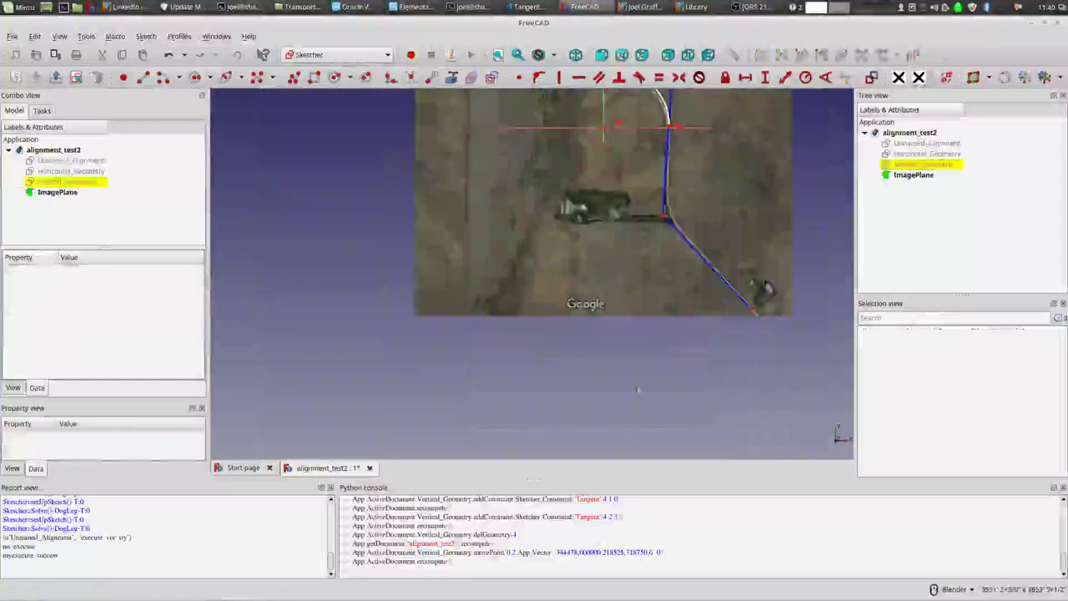
scroll(660, 209, down, 2)
Fillet the lower-right corner between the right vertical and diagonal back tangents
click(668, 200)
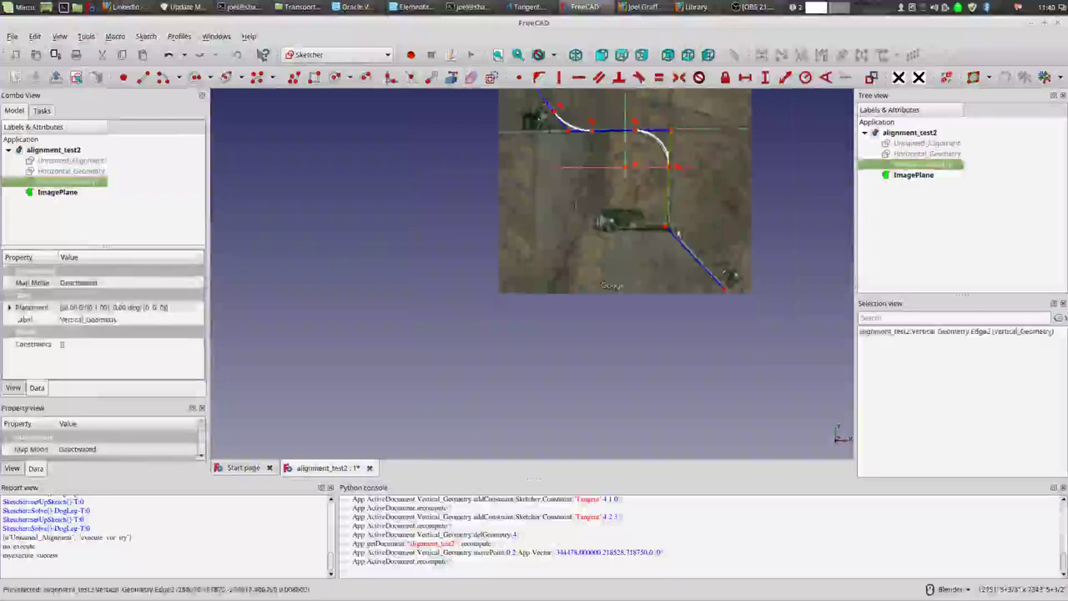
ctrl+click(680, 240)
click(919, 79)
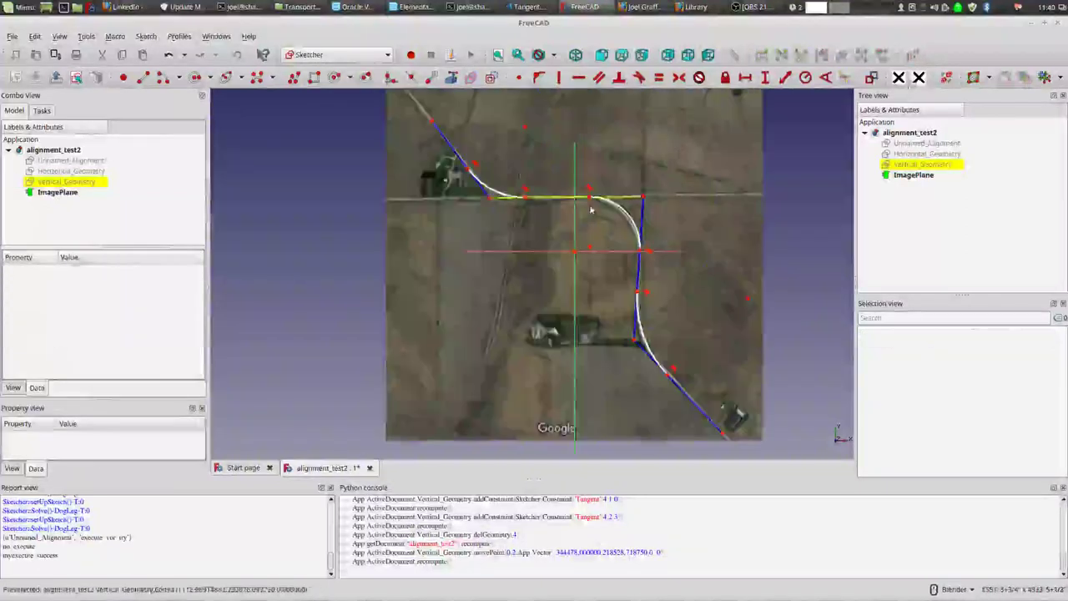
scroll(592, 210, up, 2)
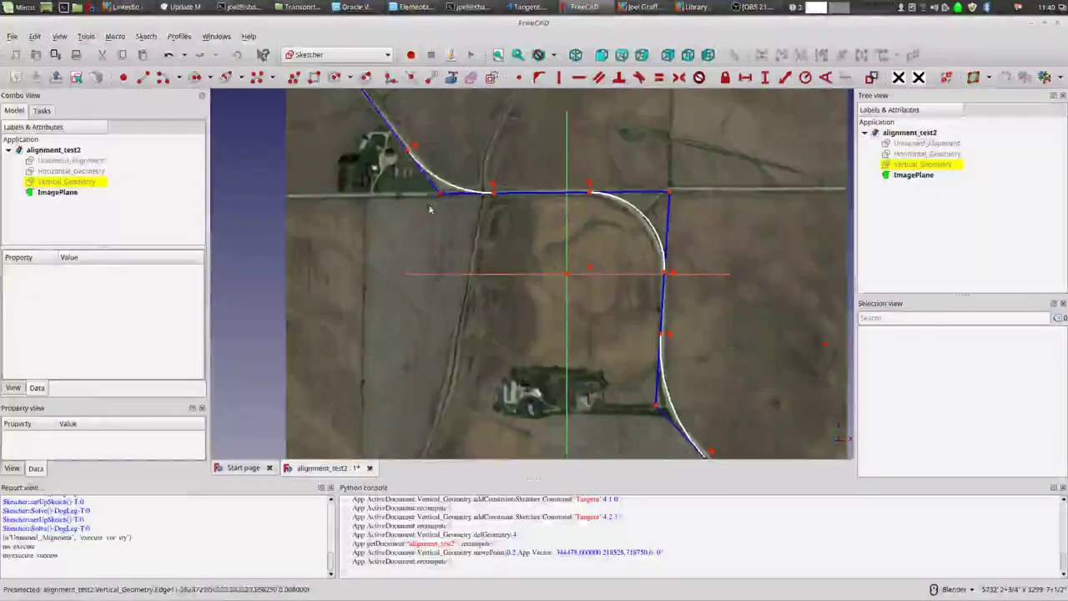
scroll(430, 201, down, 2)
scroll(436, 131, up, 2)
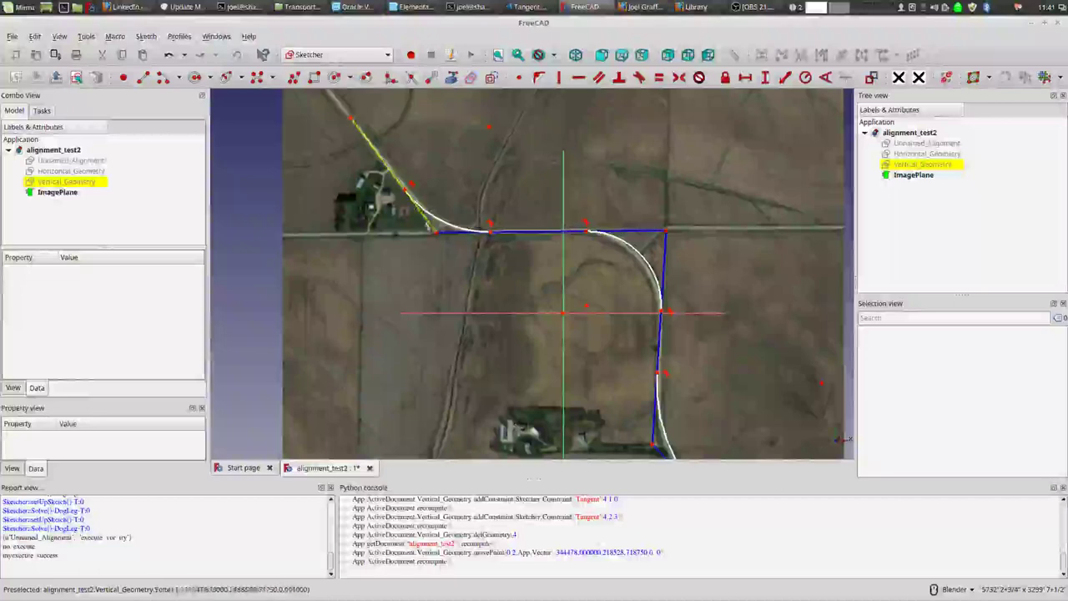
Drag the upper-left curve's junction, centre point and top-left line endpoint onto the road
mouse_move(437, 236)
mouse_down()
mouse_move(429, 243)
mouse_move(434, 233)
mouse_up()
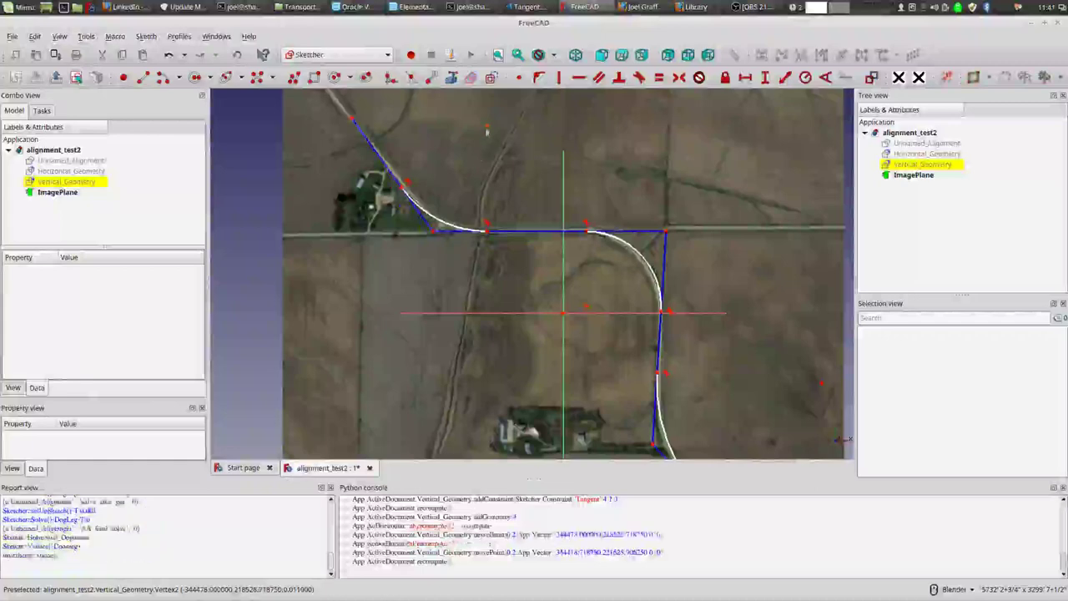
drag(486, 131, 472, 167)
drag(428, 245, 436, 231)
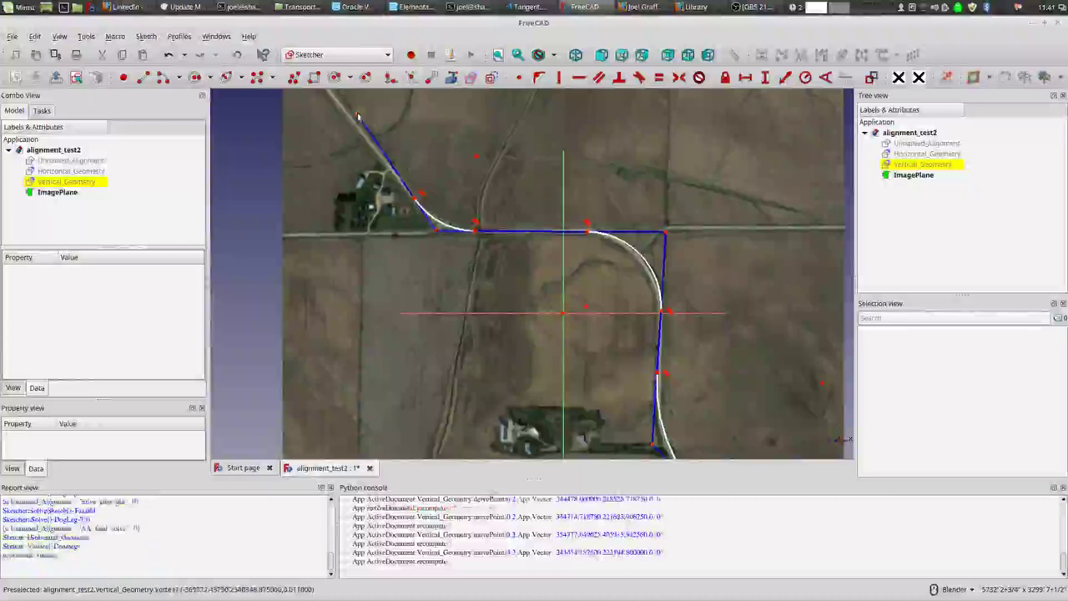
drag(357, 116, 348, 118)
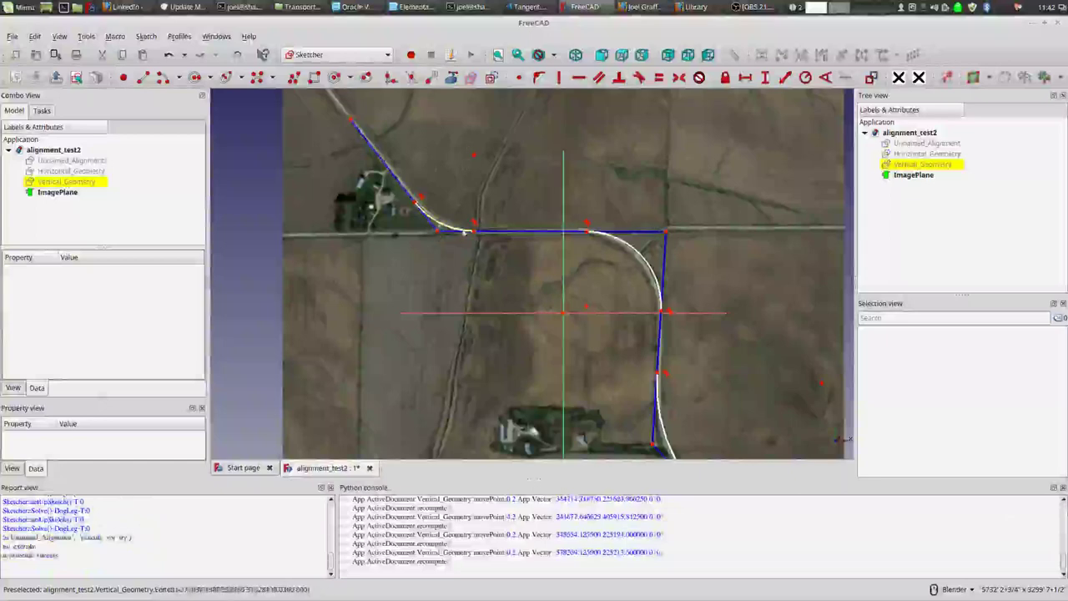
scroll(449, 285, down, 2)
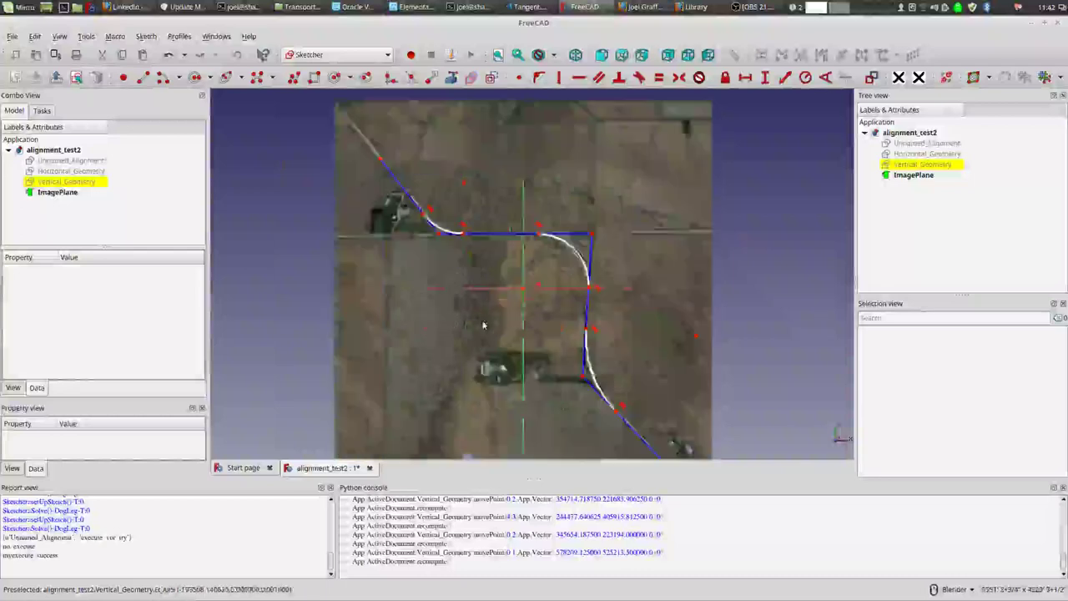
scroll(483, 325, up, 2)
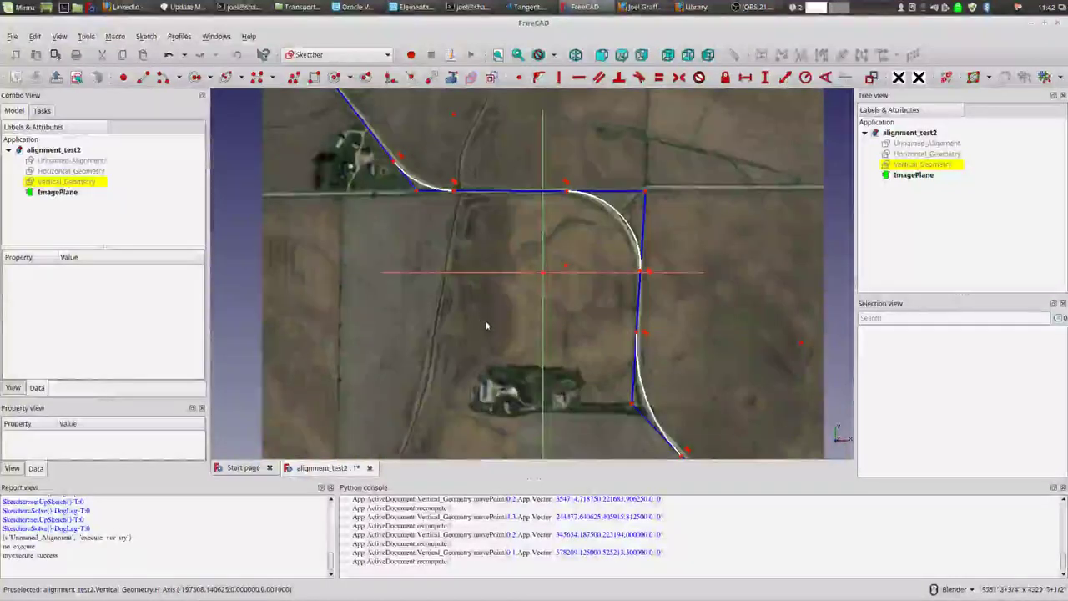
scroll(484, 326, down, 2)
scroll(524, 275, up, 2)
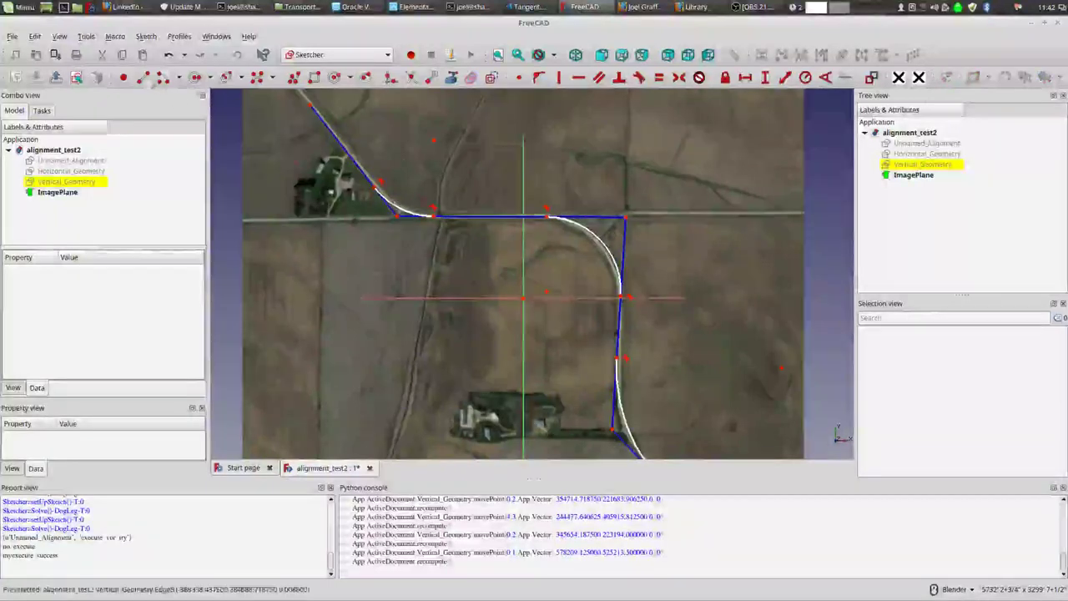
Draw a short straight line just above the horizontal tangent near the top middle
click(445, 198)
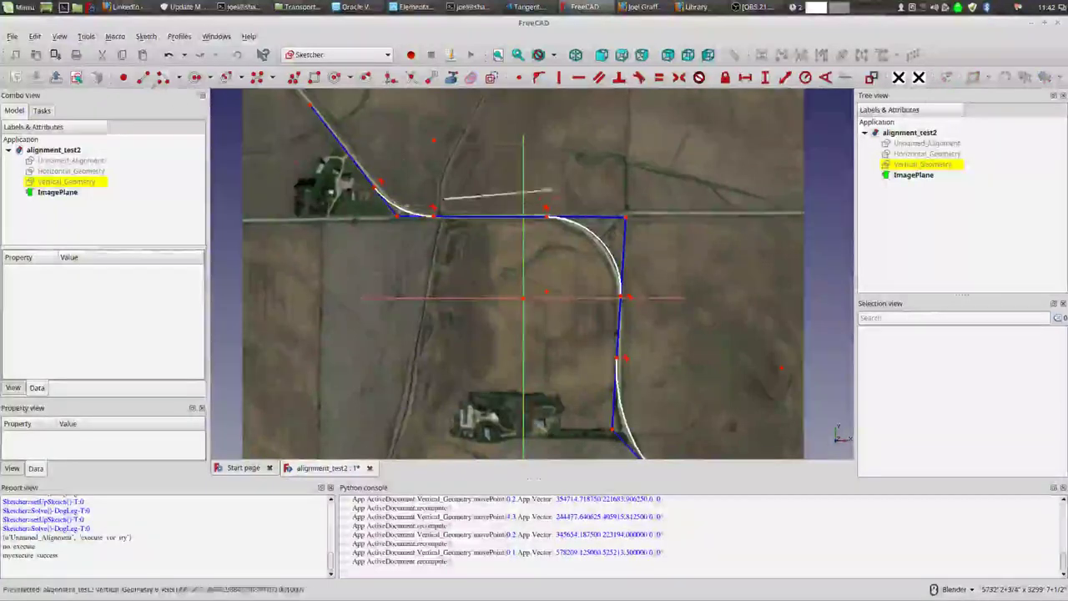
click(557, 191)
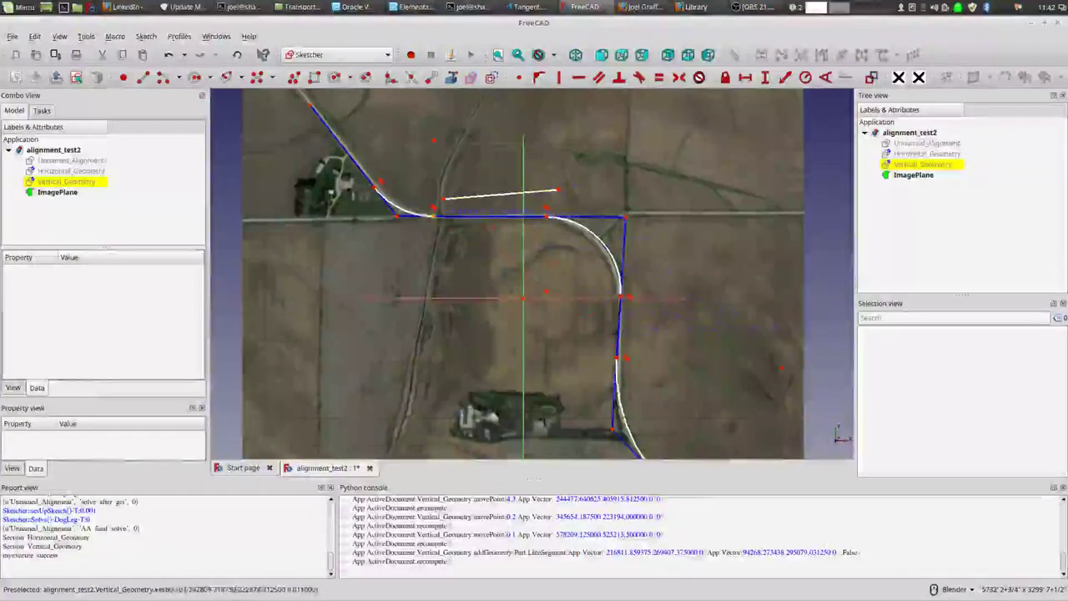
scroll(434, 219, down, 2)
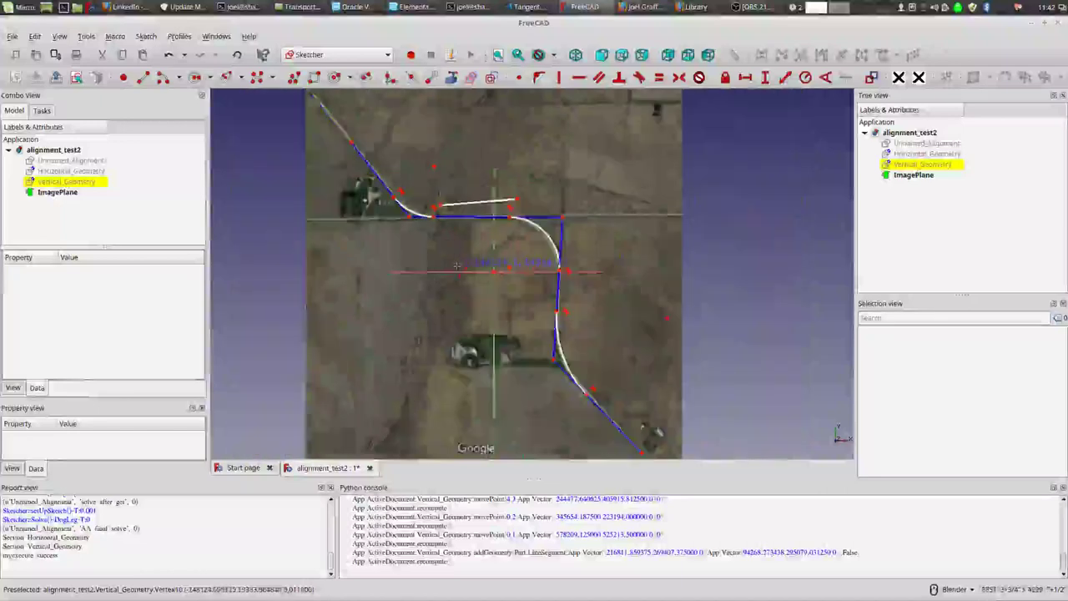
scroll(464, 260, up, 2)
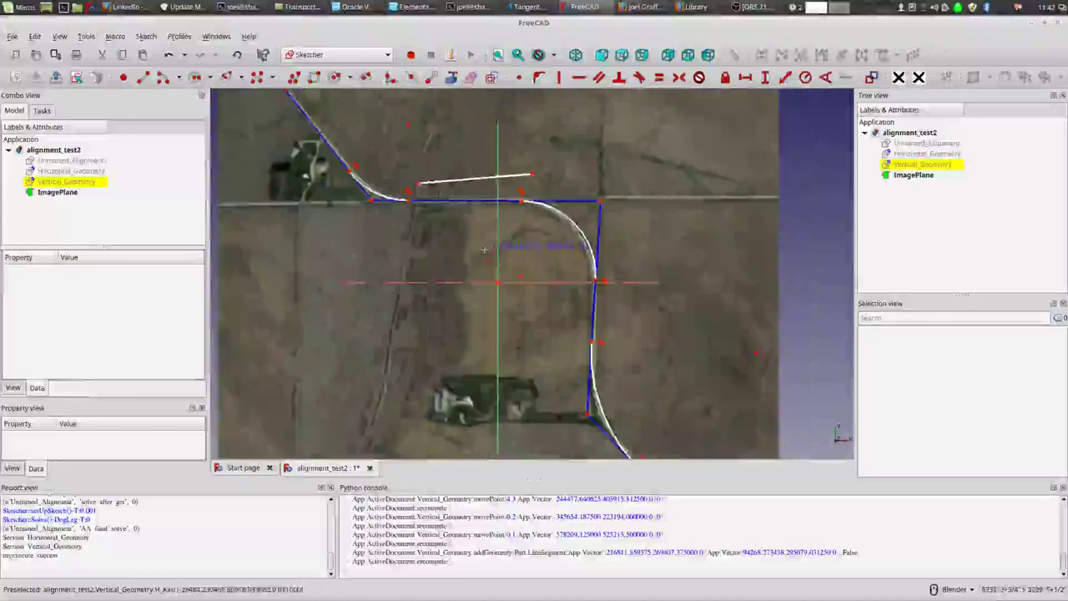
scroll(484, 249, down, 2)
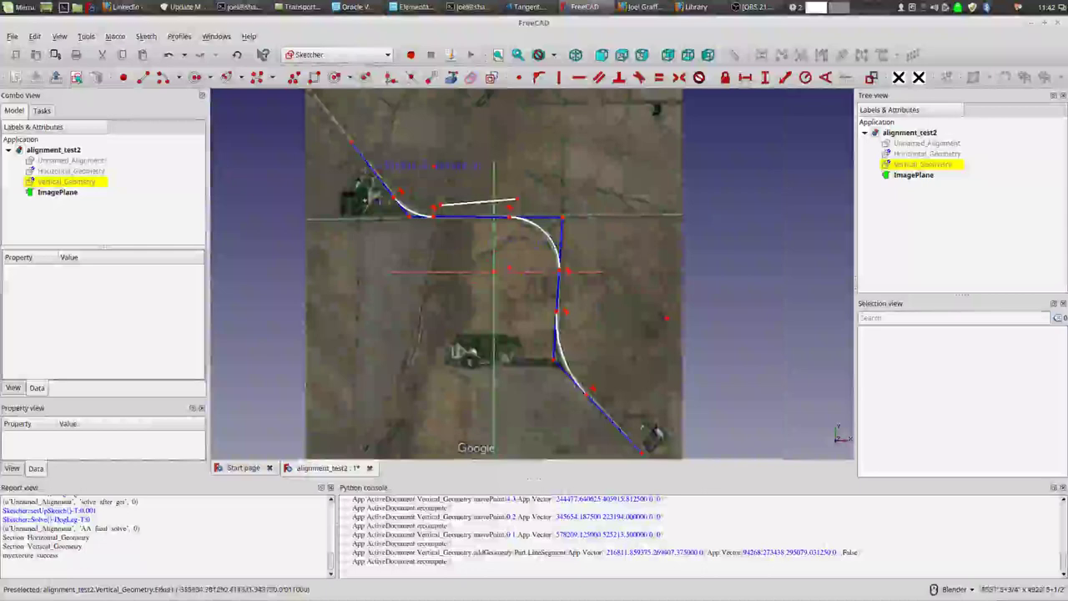